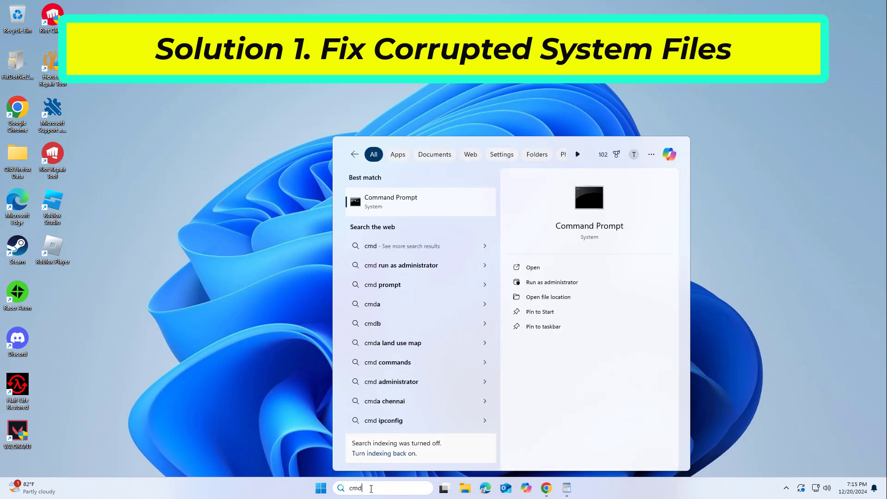
Run the sfc /scannow command in a Command Prompt opened as administrator.
right_click(406, 200)
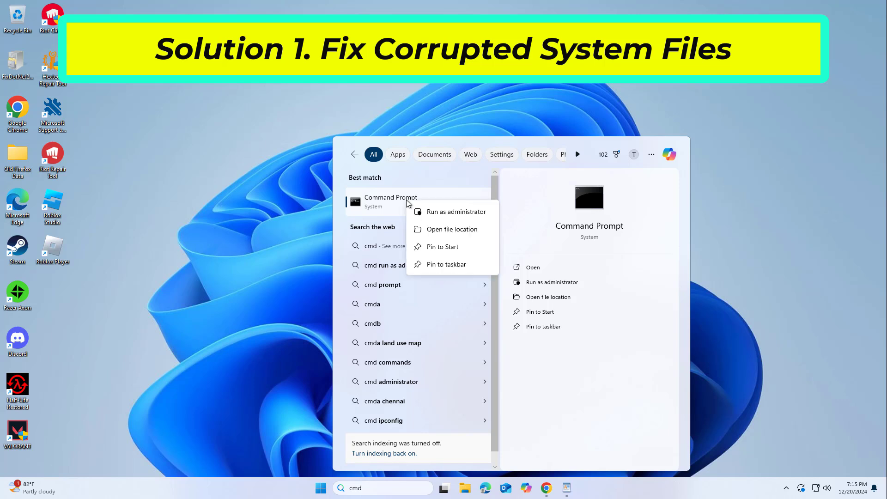
click(443, 211)
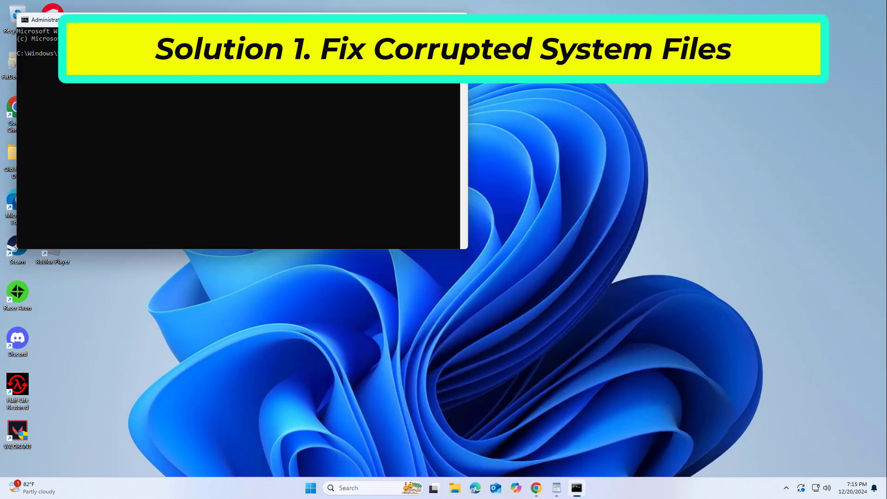
drag(351, 25, 510, 141)
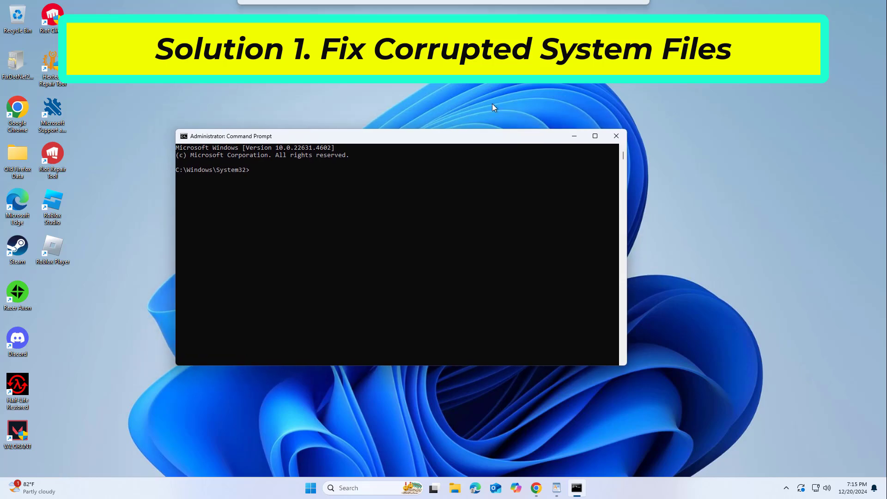
text(sfc /s)
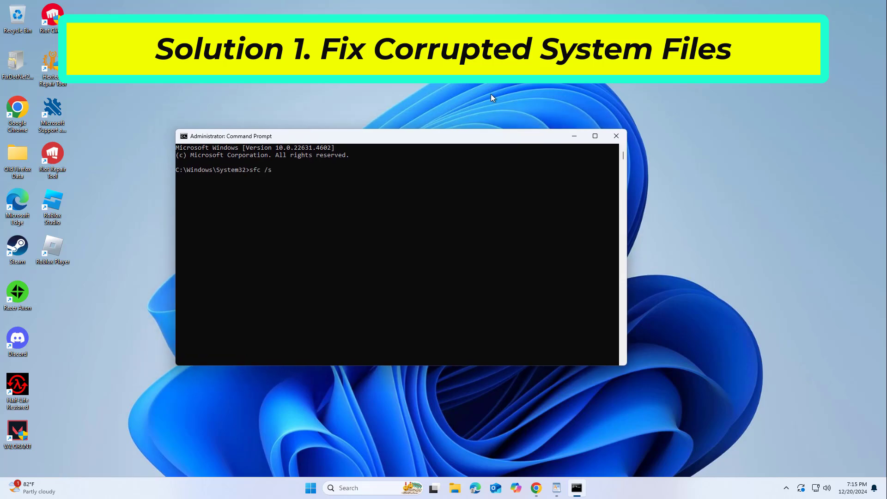
text(cannow)
key(Return)
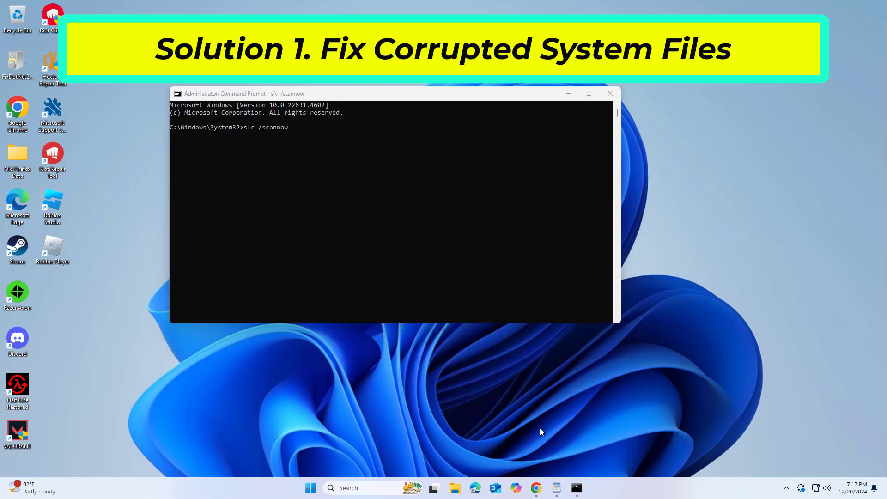
Bring up the WordPad document and highlight the DISM CheckHealth, ScanHealth and RestoreHealth commands.
click(556, 485)
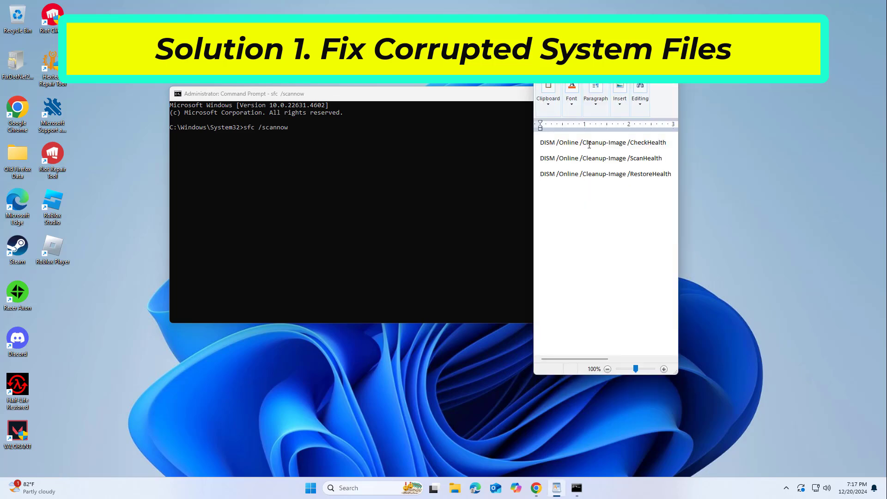
drag(541, 143, 670, 181)
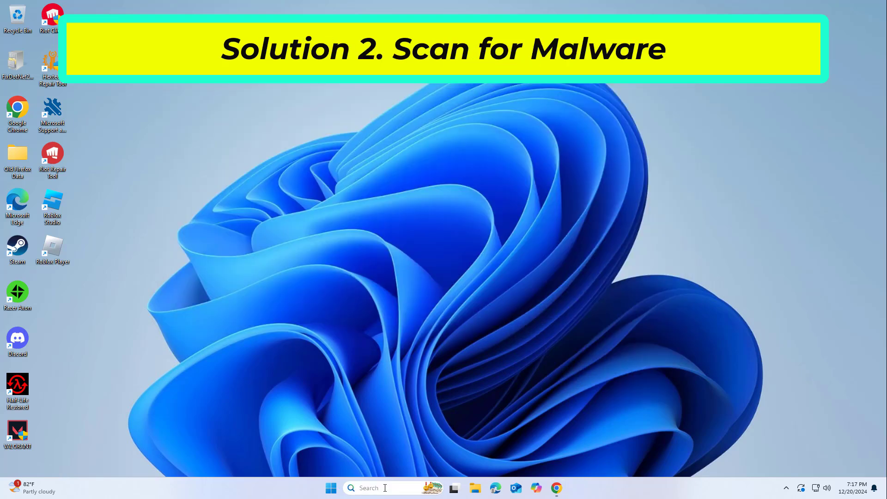
Find Virus & threat protection through Windows search and choose Microsoft Defender Antivirus (offline scan) in its scan options.
click(385, 488)
text(v)
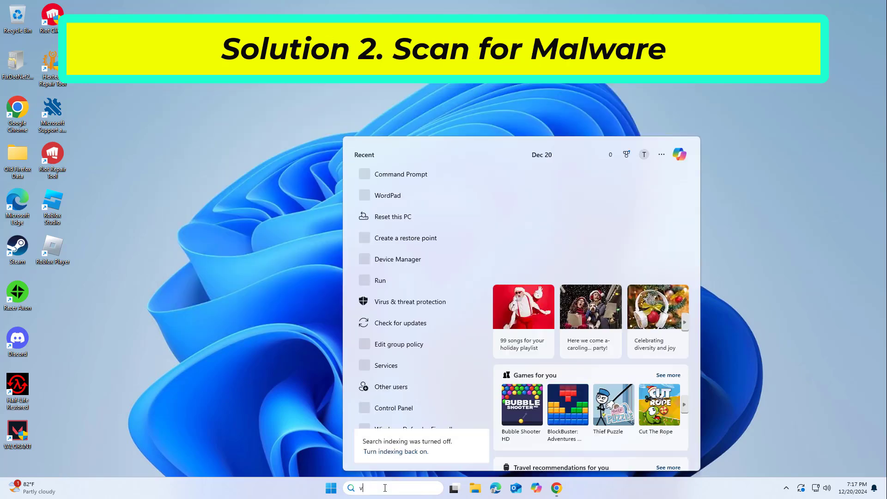
text(irus)
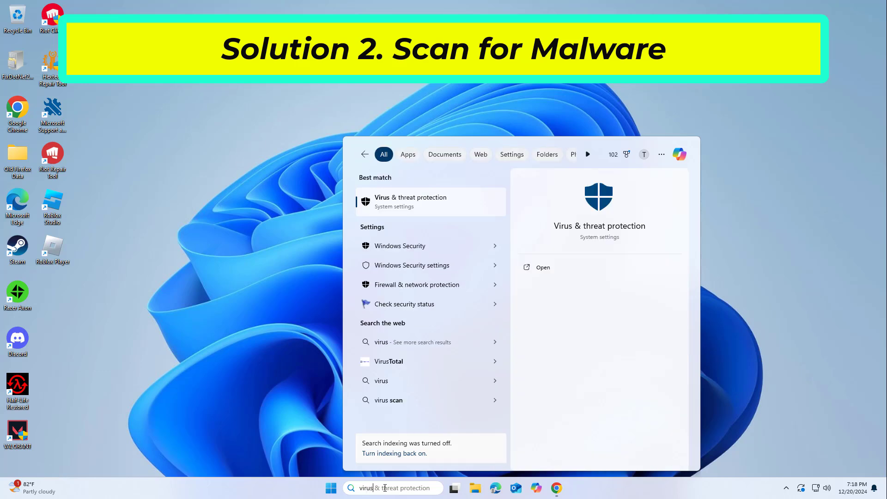
click(412, 204)
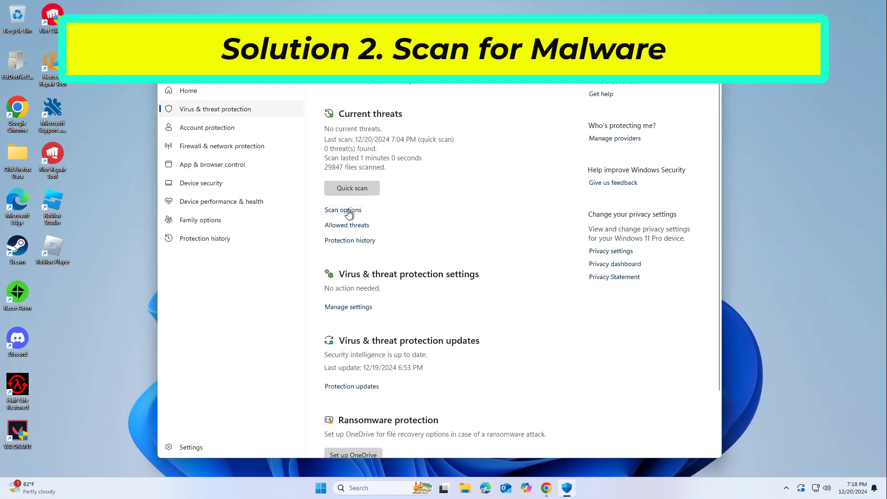
click(348, 210)
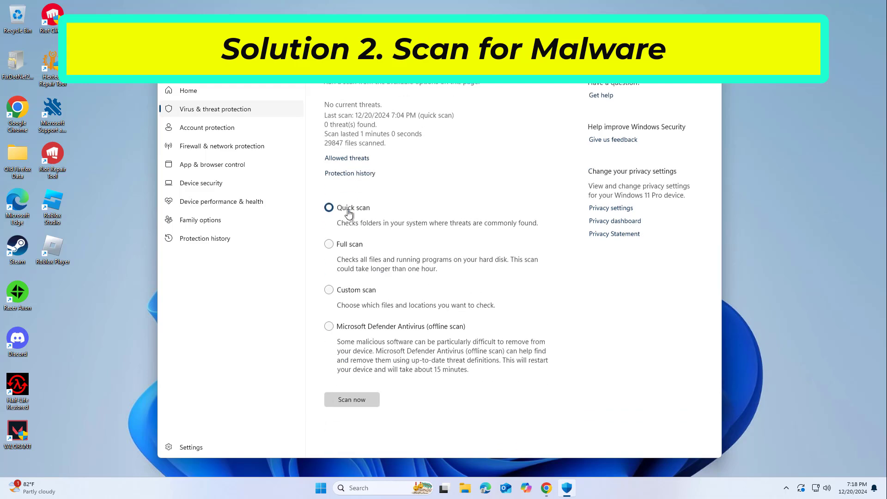
click(330, 326)
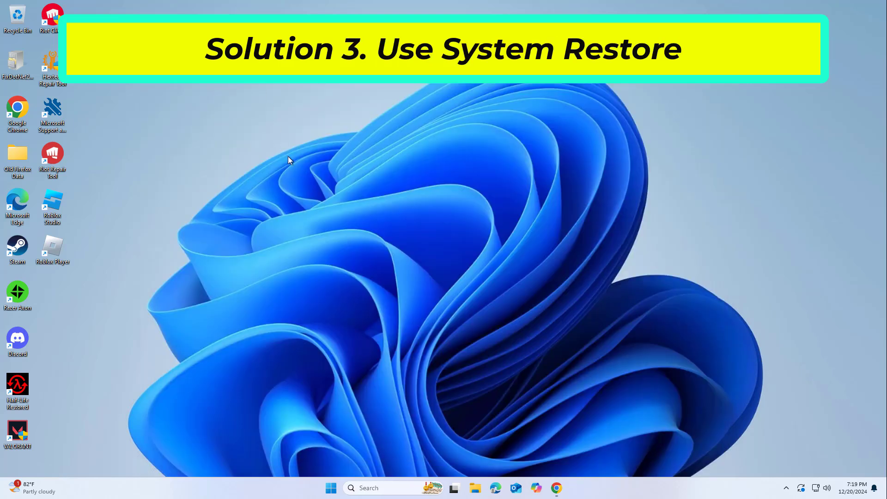
Search Windows for "system res", open the restore point settings and launch System Restore for Local Disk (C:).
click(372, 489)
text(sy)
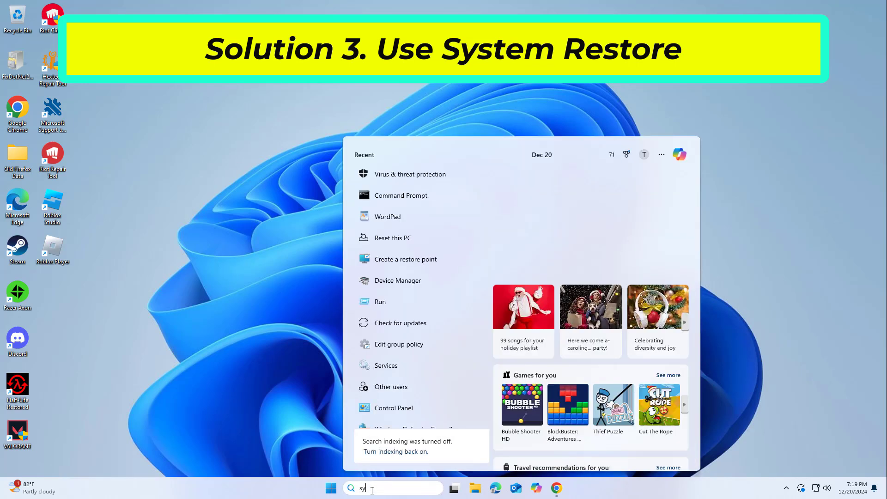
text(stem)
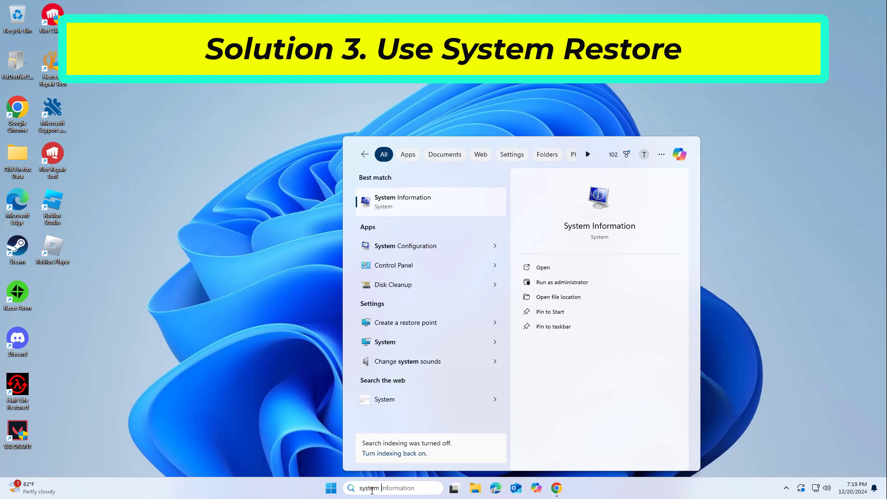
text( res)
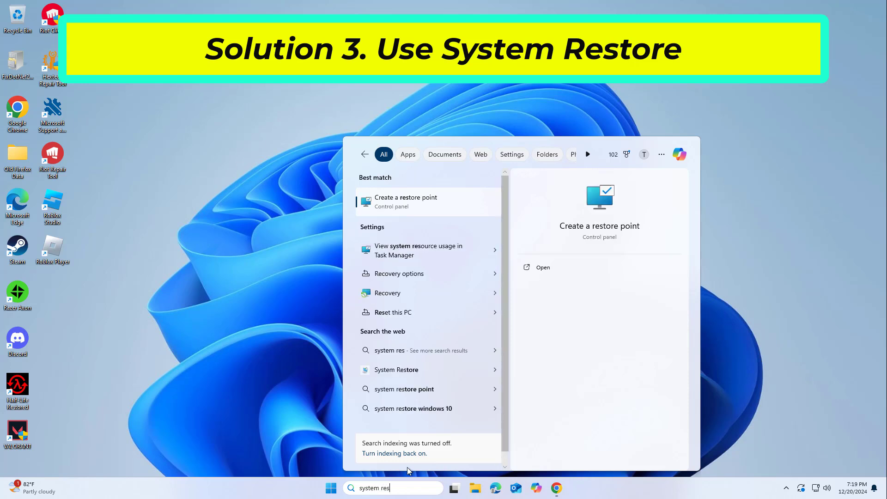
click(397, 197)
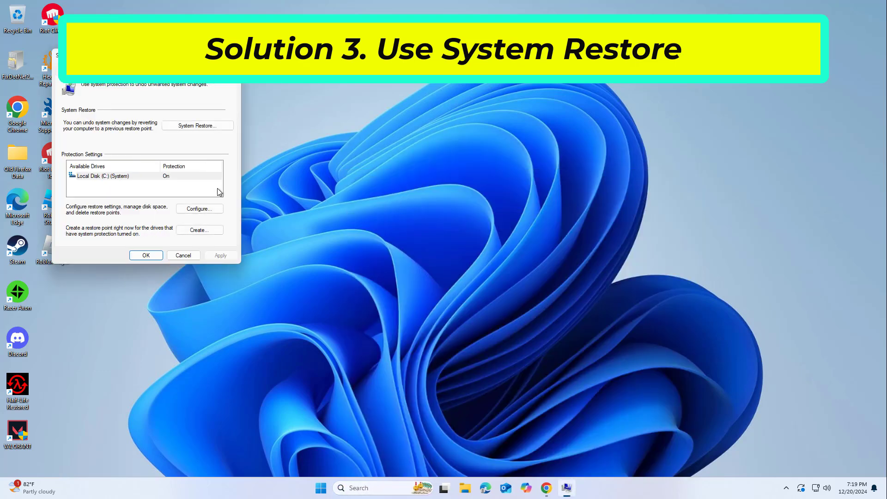
click(174, 174)
click(194, 128)
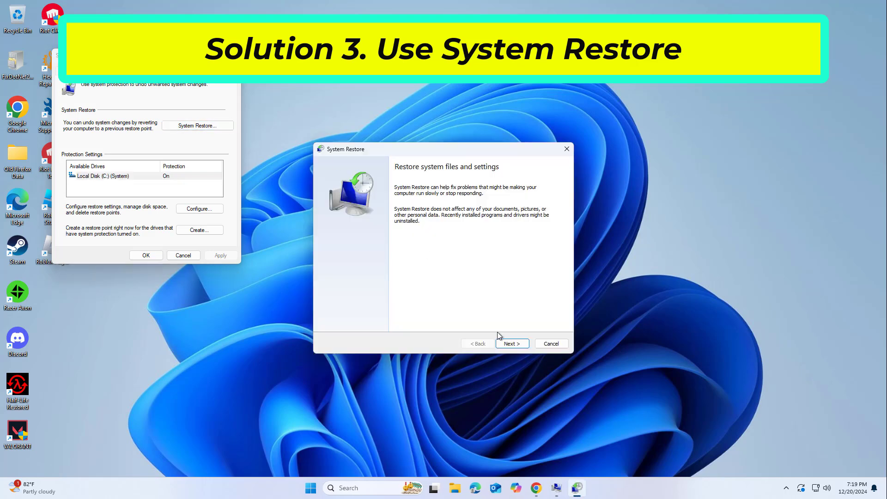
Choose the Windows Update restore point dated 12/20/2024 6:53:44 PM and proceed through the restore wizard.
click(507, 343)
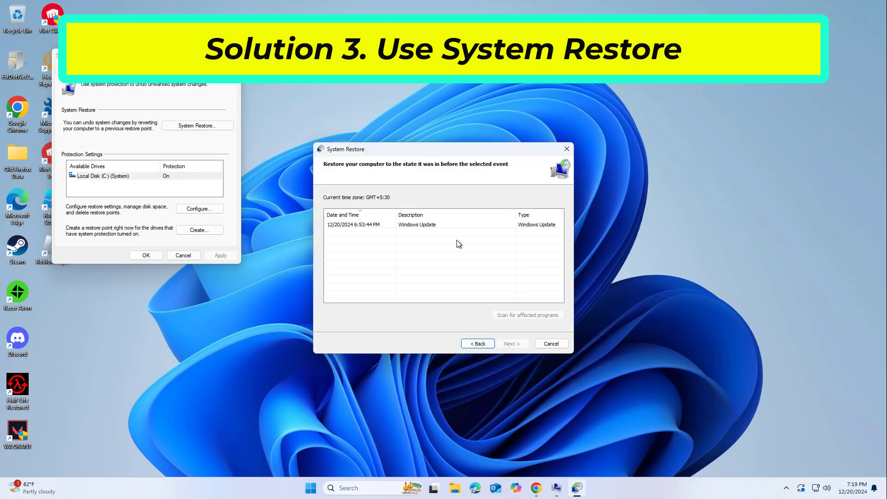
click(455, 225)
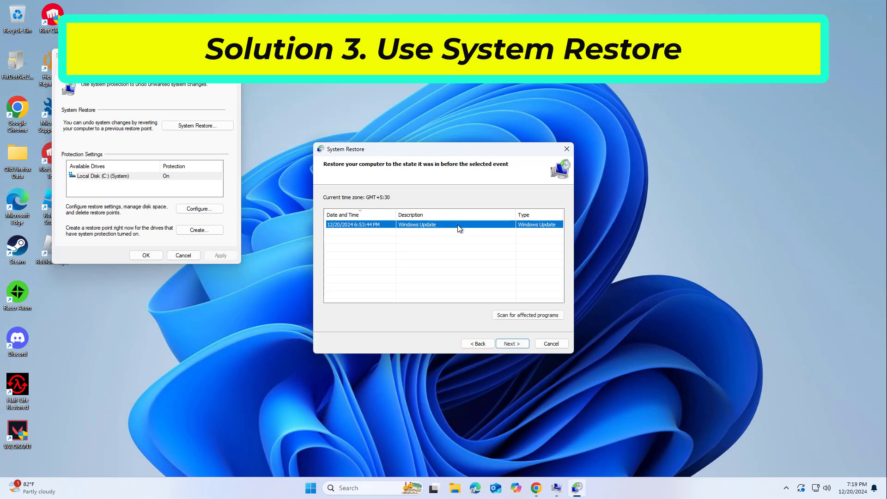
click(513, 343)
click(513, 344)
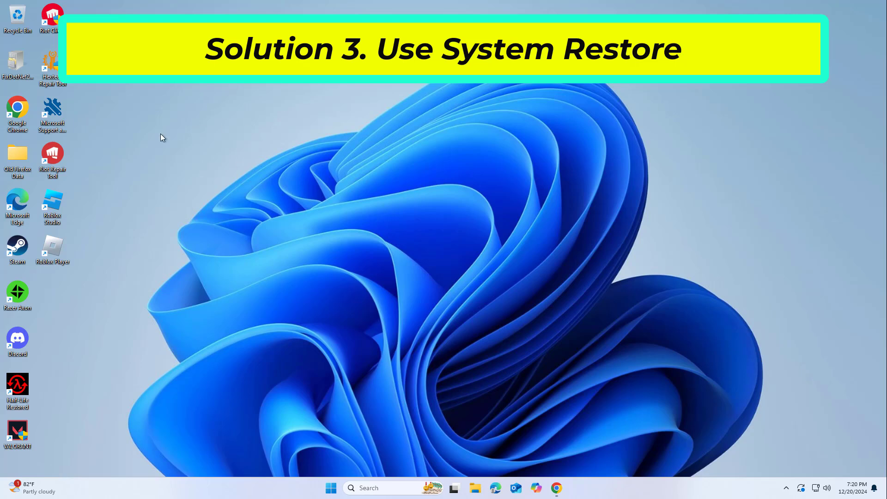
Switch to Google Chrome, search for "media creation tool windows 11" and open Microsoft's Download Windows 11 page.
double_click(23, 109)
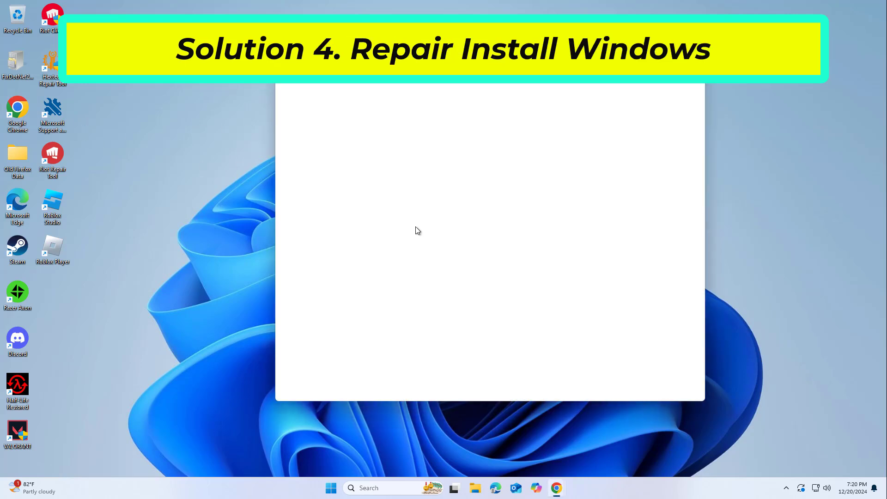
click(430, 284)
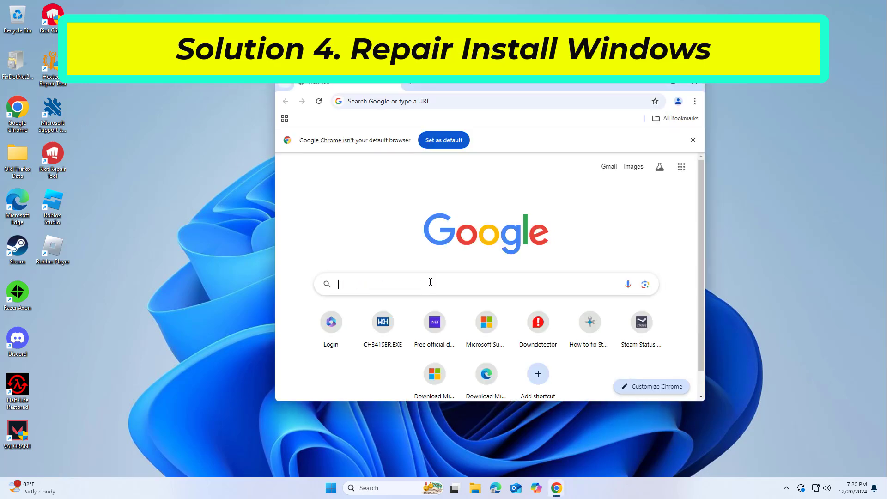
text(m)
mouse_move(452, 286)
mouse_down()
mouse_move(328, 287)
mouse_move(448, 290)
mouse_up()
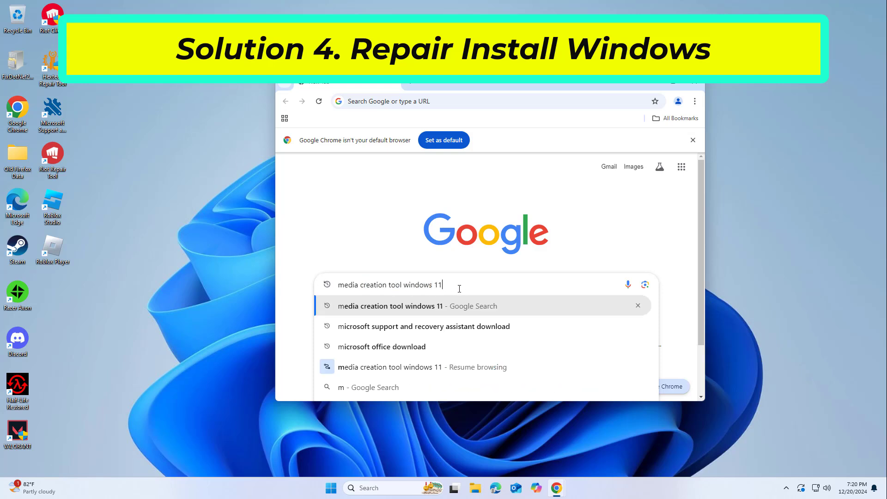
key(Return)
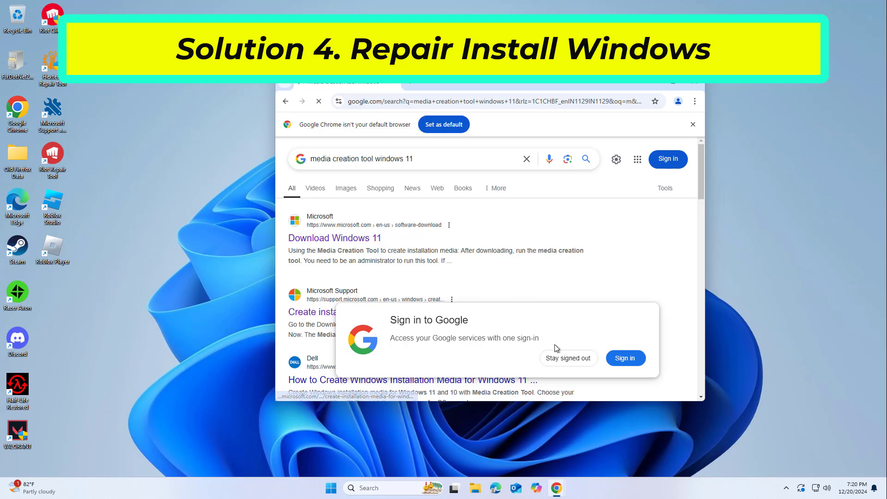
click(357, 242)
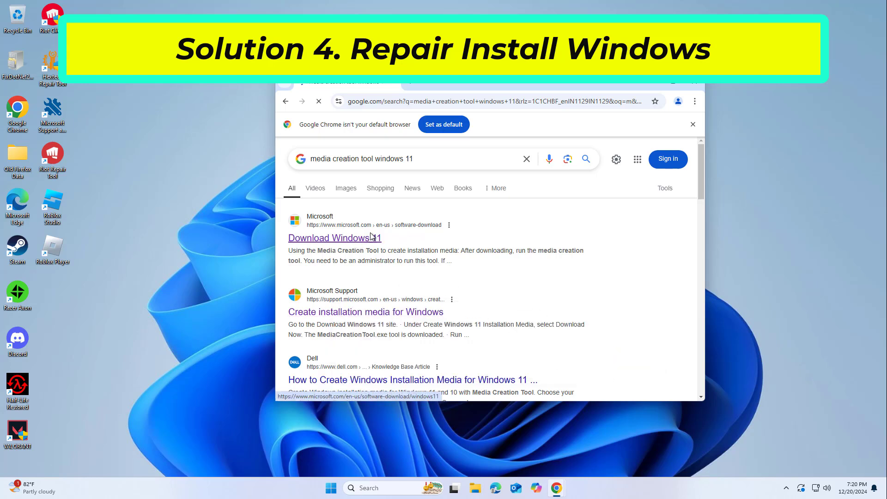
Download the media creation tool from the Create Windows 11 Installation Media section and launch the downloaded file.
scroll(380, 237, down, 6)
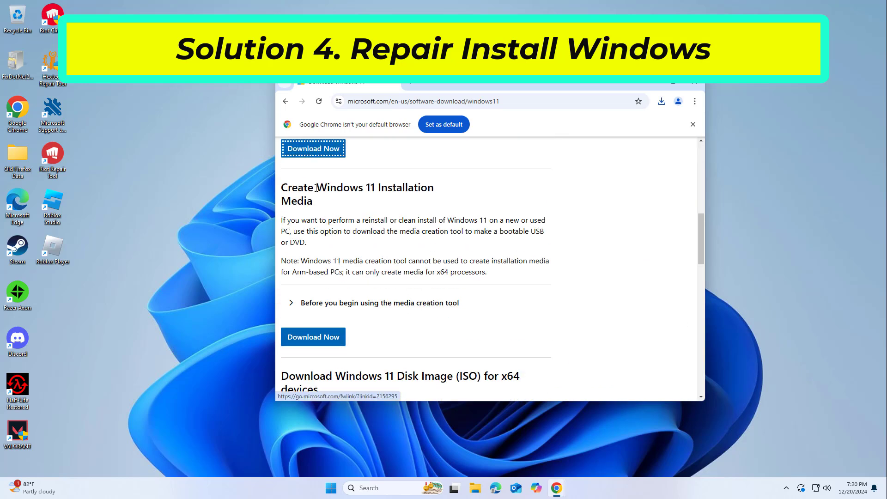
drag(282, 188, 313, 203)
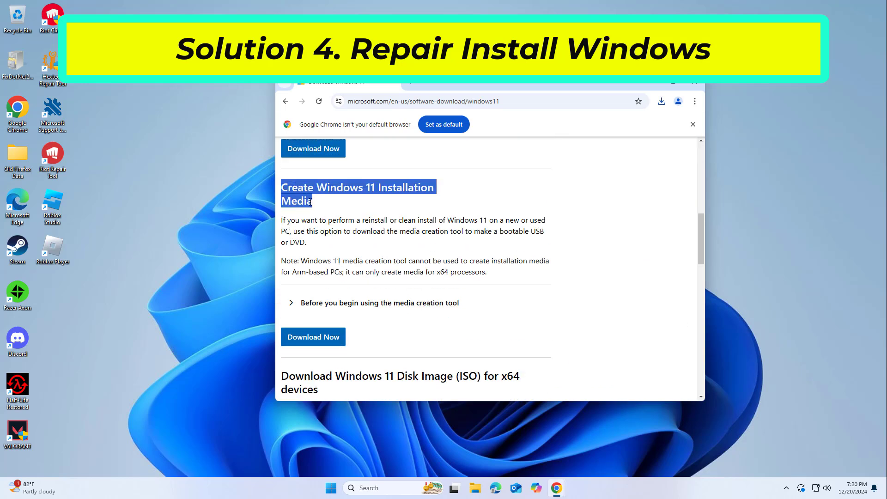
click(314, 339)
click(662, 105)
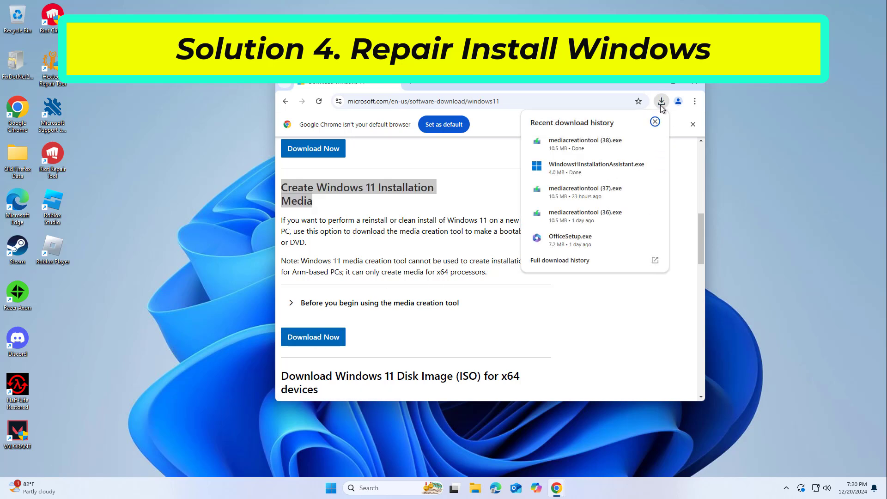
click(606, 136)
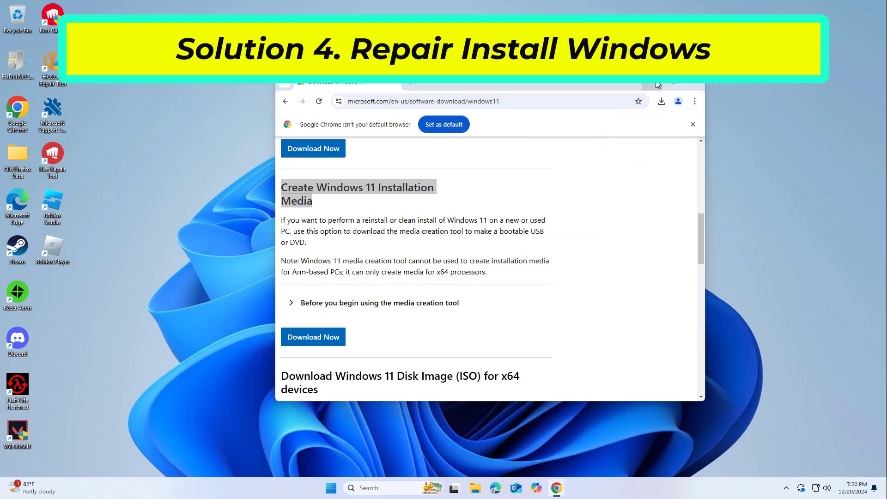
key(super+d)
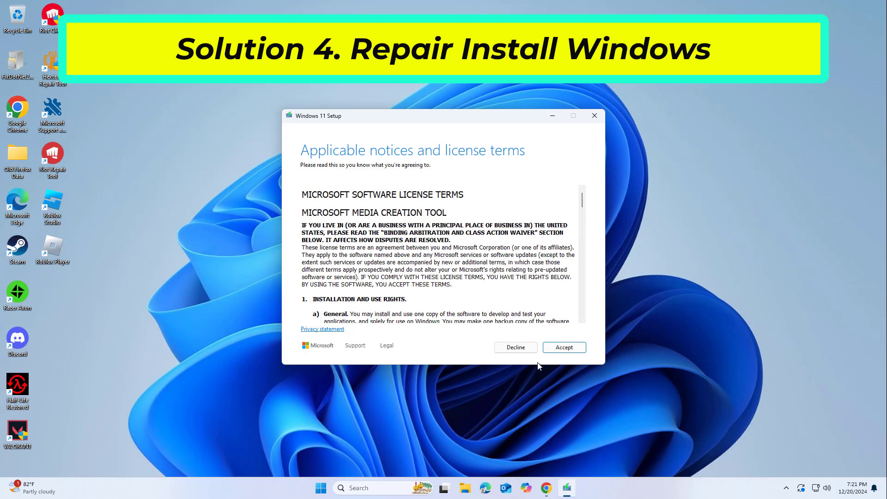
Accept the Windows 11 Setup license terms and, using the recommended options, save an ISO file named Windows to the Desktop.
click(572, 349)
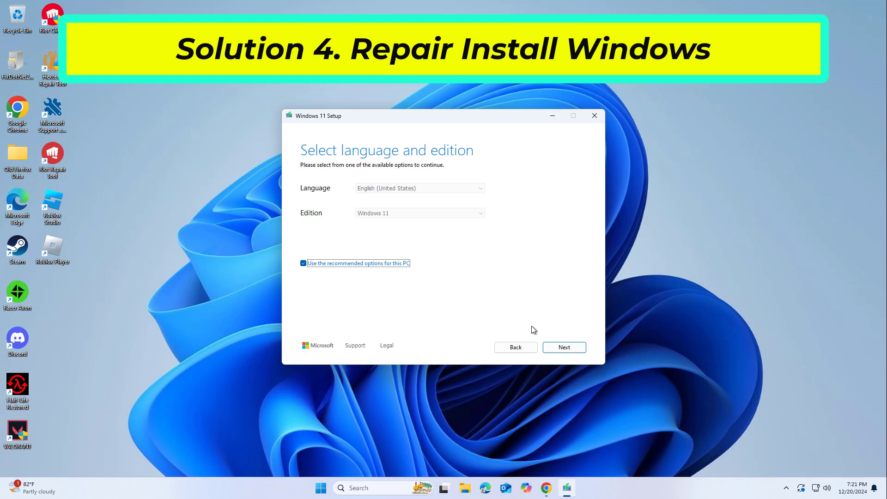
click(567, 352)
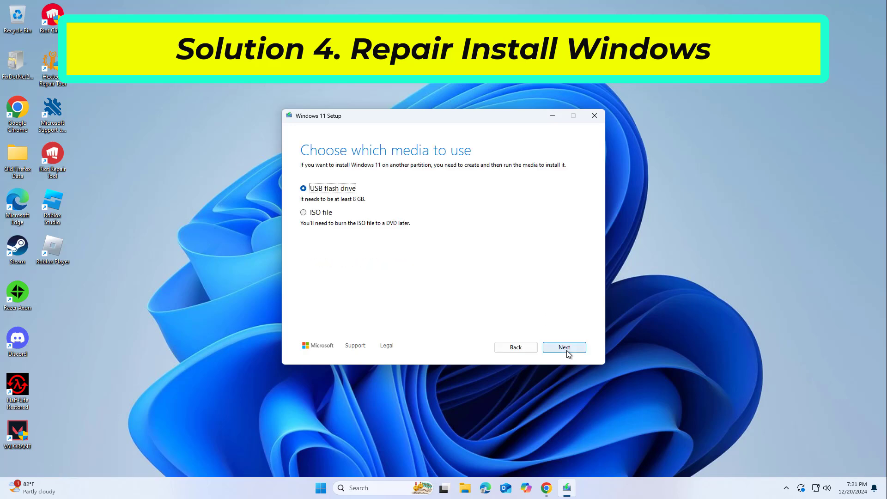
click(304, 213)
click(564, 347)
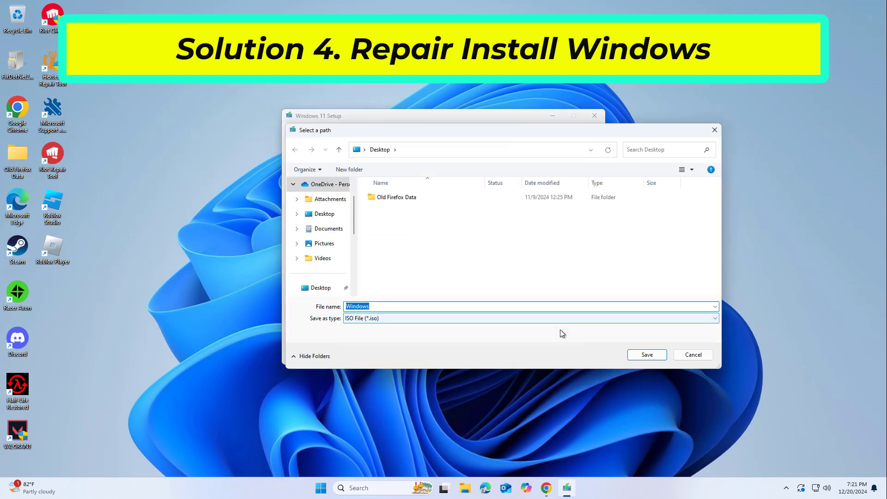
click(324, 288)
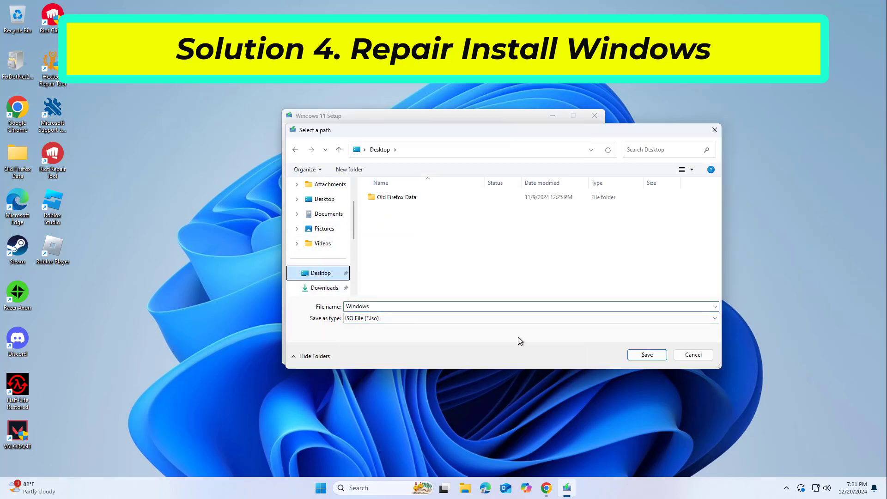
click(646, 355)
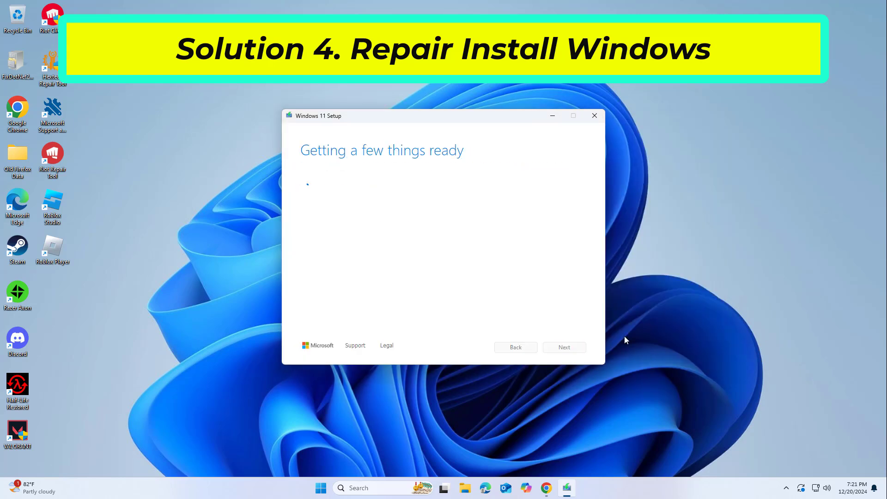